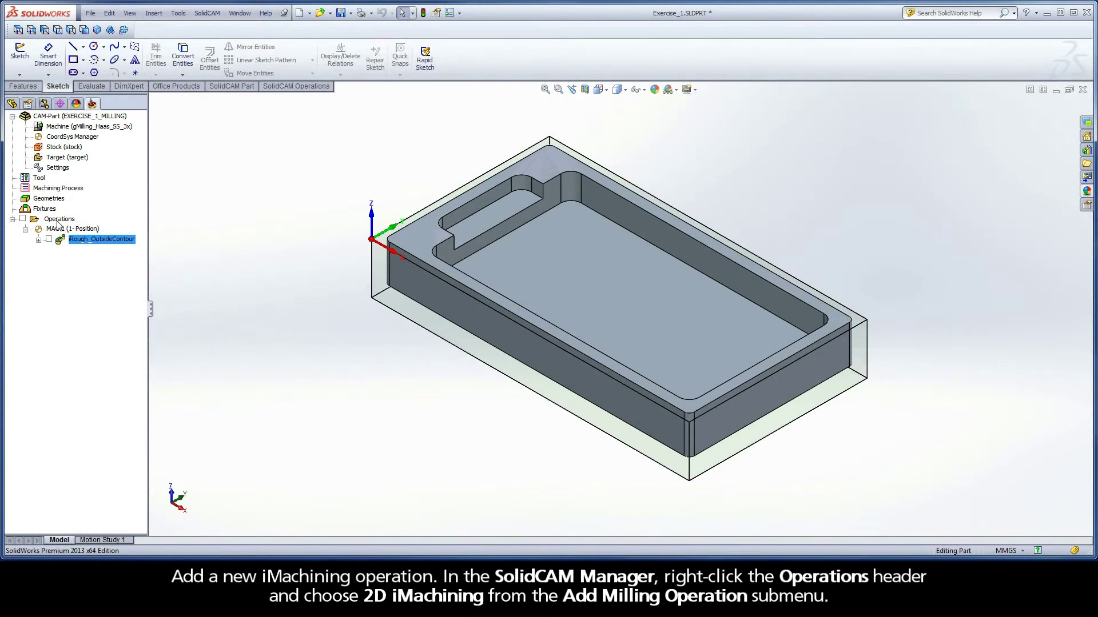
# Add a new 2D iMachining milling operation from the Operations context menu.
pyautogui.rightClick(58, 222)
pyautogui.moveTo(91, 241)
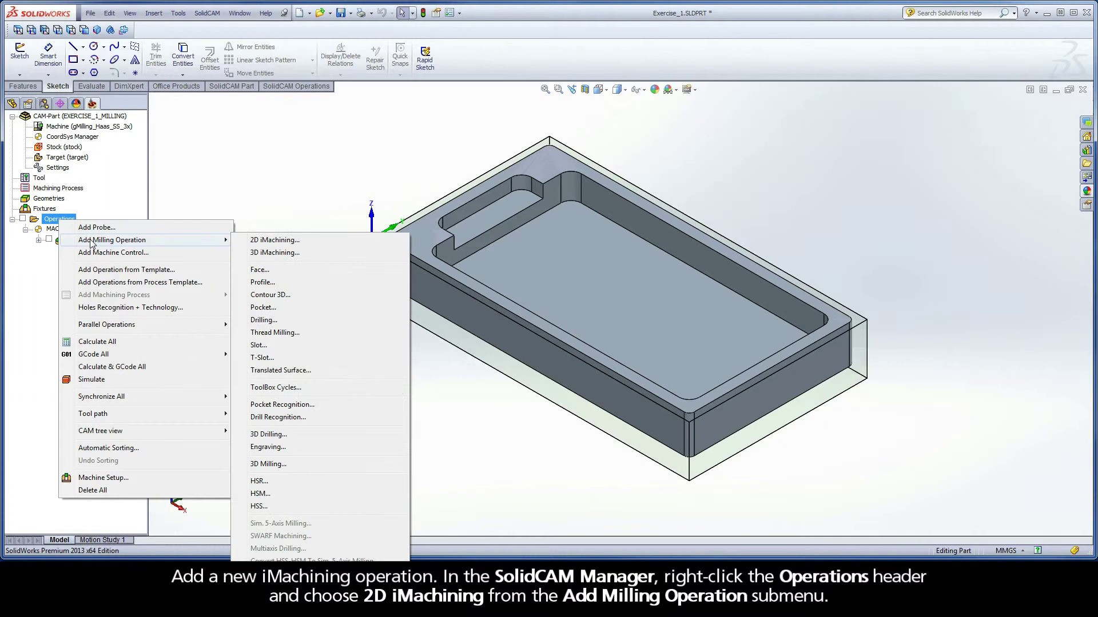
pyautogui.click(299, 242)
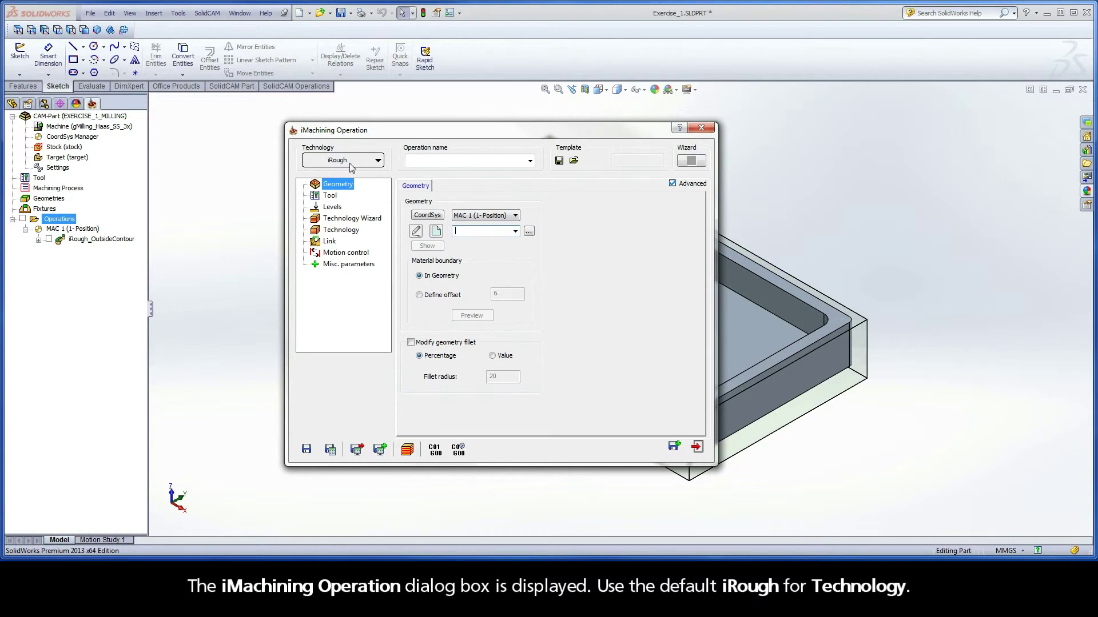
# Chain the centre pocket's lower edge with Auto-constant Z and save it as geometry contour1.
pyautogui.click(436, 232)
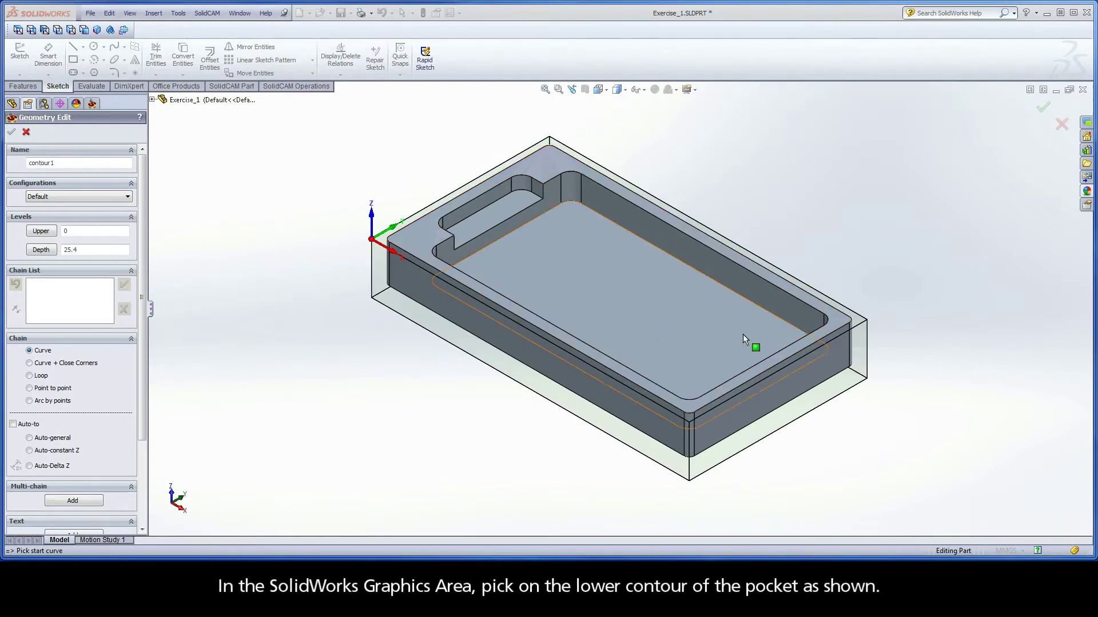
pyautogui.click(776, 316)
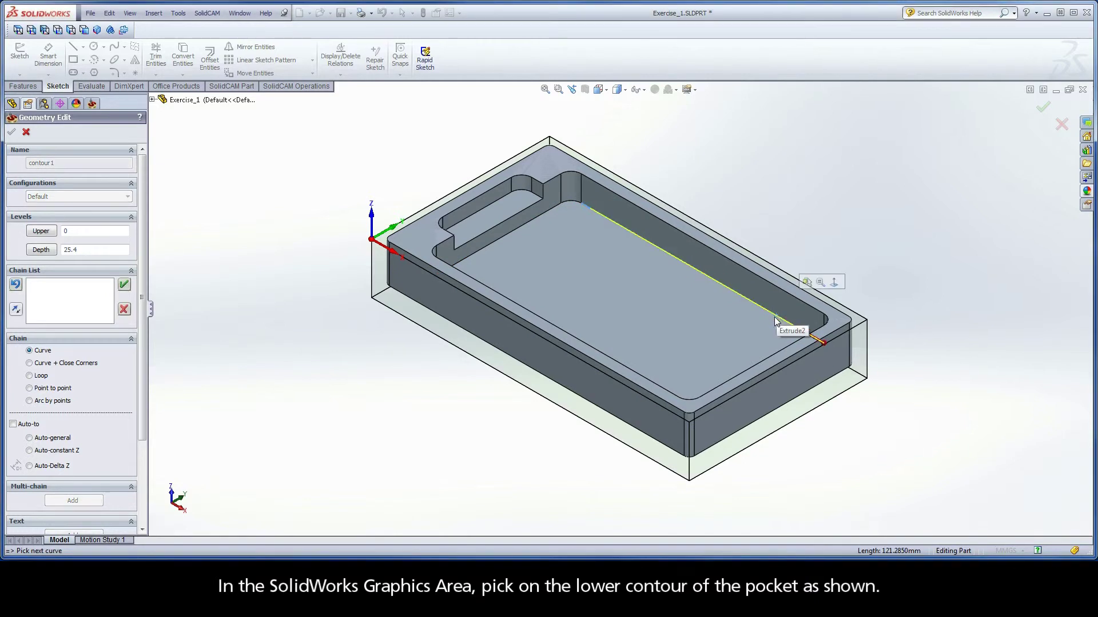
pyautogui.click(56, 451)
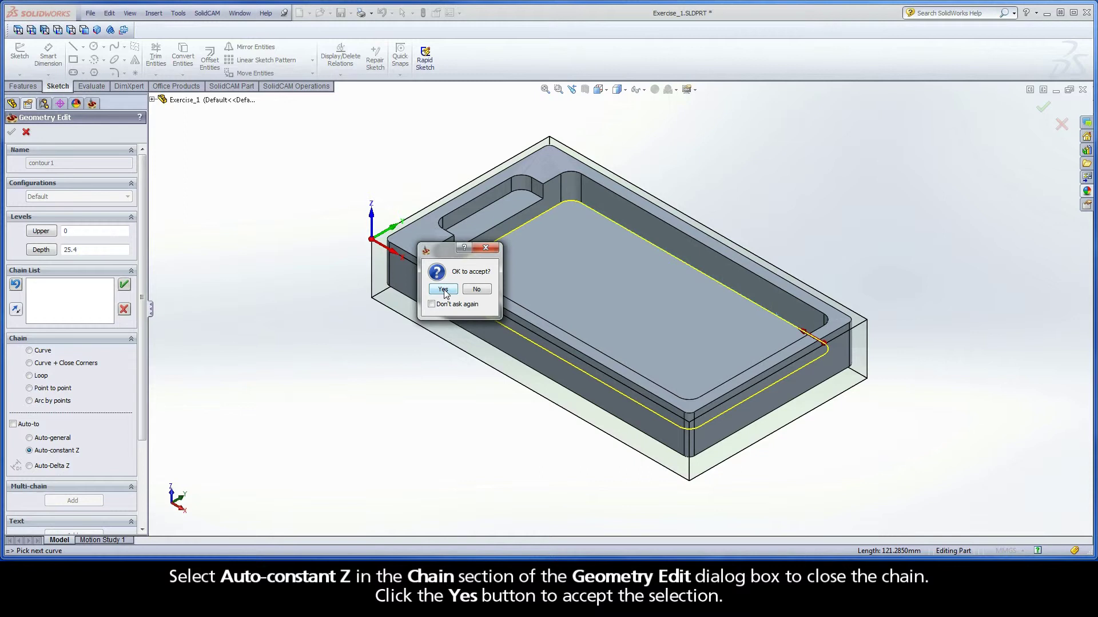
pyautogui.click(443, 289)
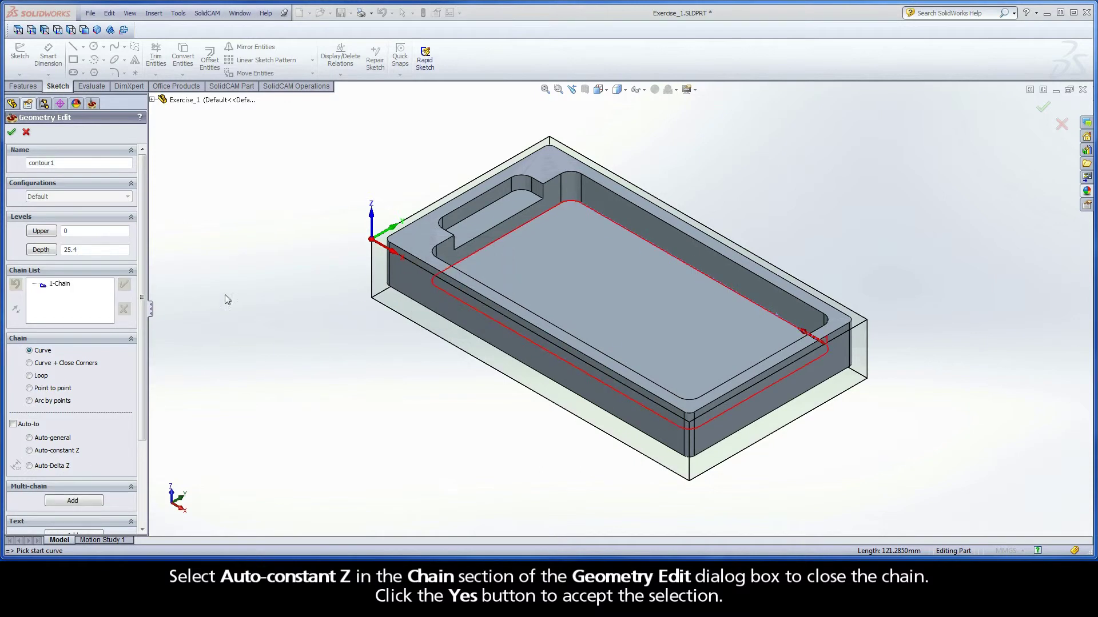
pyautogui.click(68, 286)
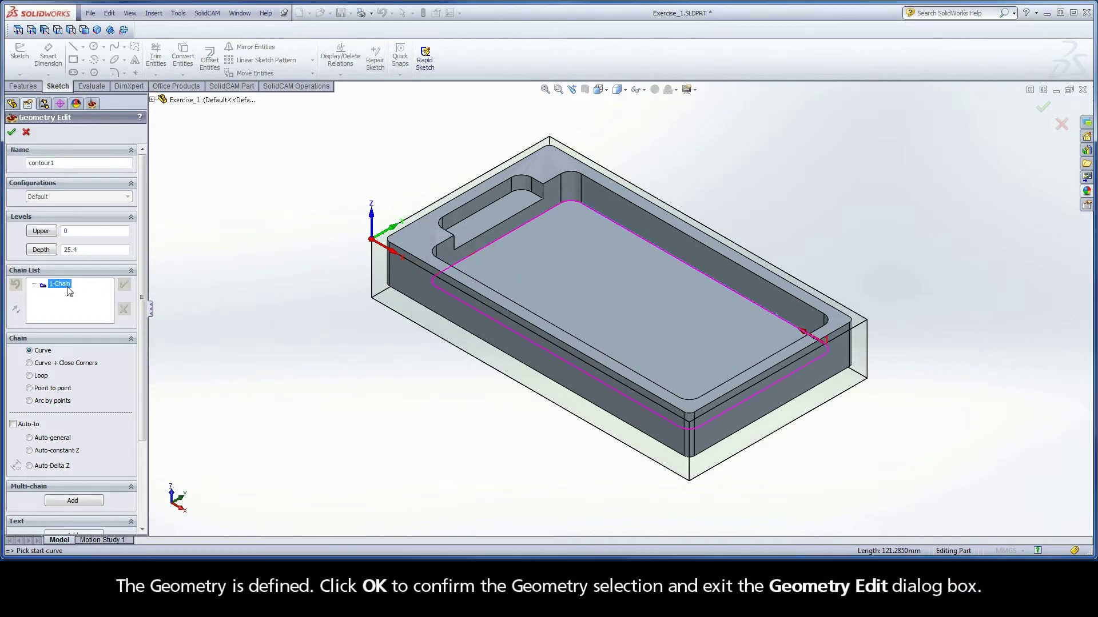
pyautogui.click(12, 134)
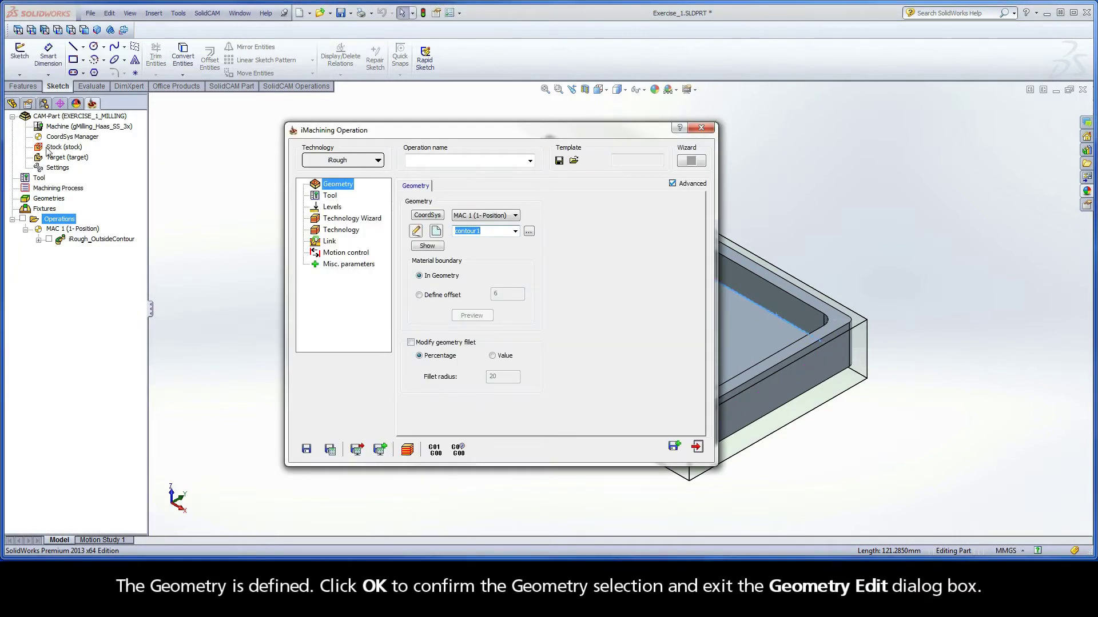
# Start defining a new END MILL in the operation's tool table.
pyautogui.click(331, 197)
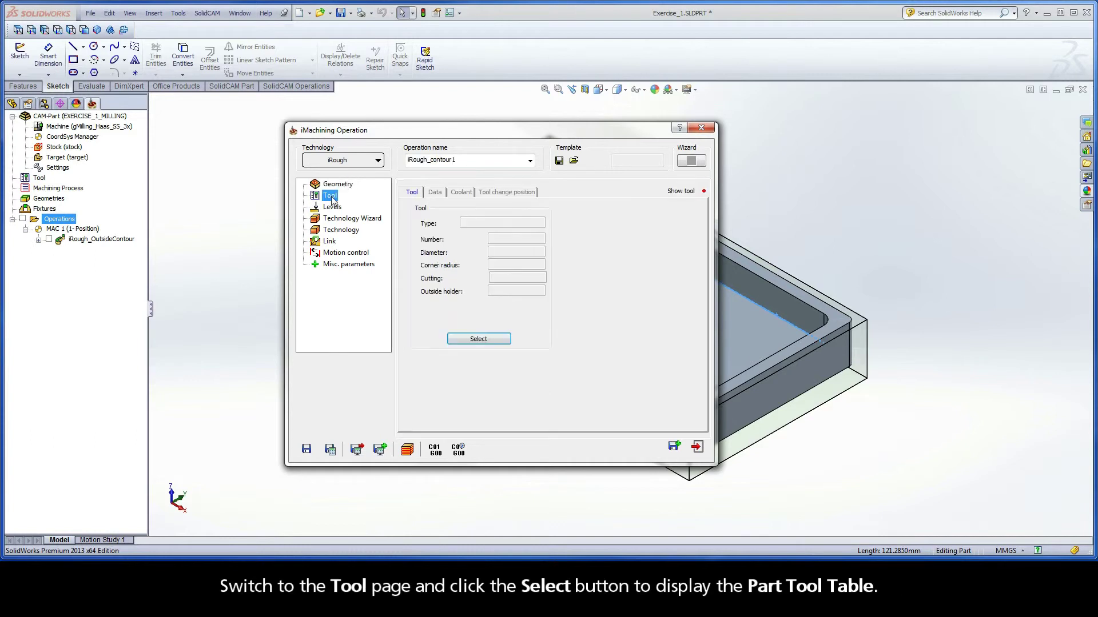
pyautogui.click(477, 337)
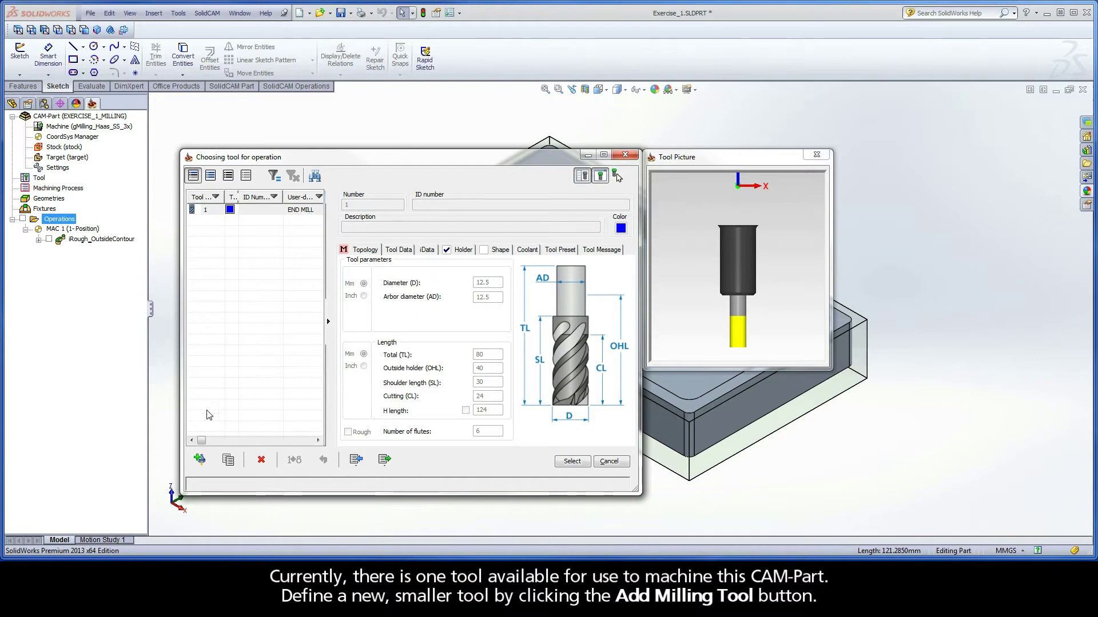
pyautogui.click(200, 460)
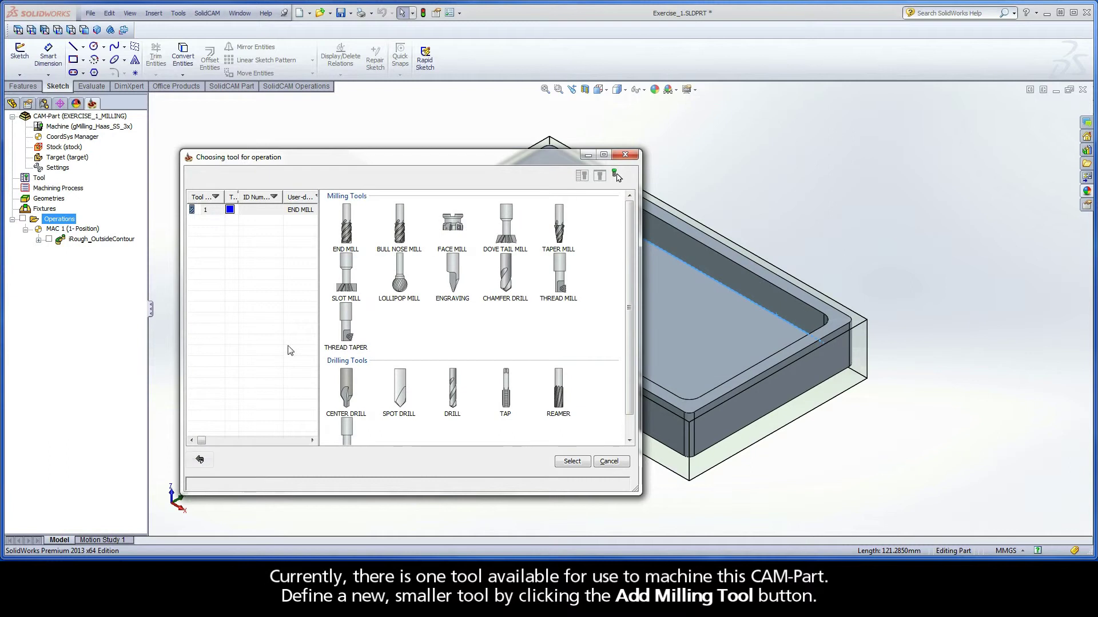
pyautogui.click(346, 225)
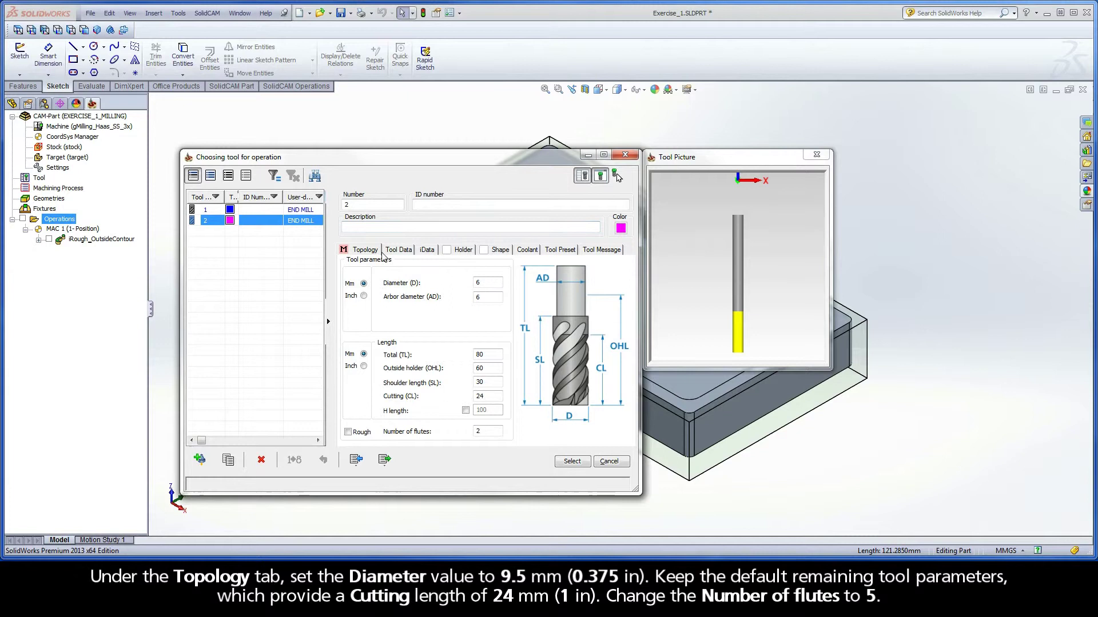
# Give the end mill 9.5 mm diameter, 24 cutting length, 5 flutes and 40 mm outside holder length.
pyautogui.doubleClick(477, 283)
pyautogui.write('9.5')
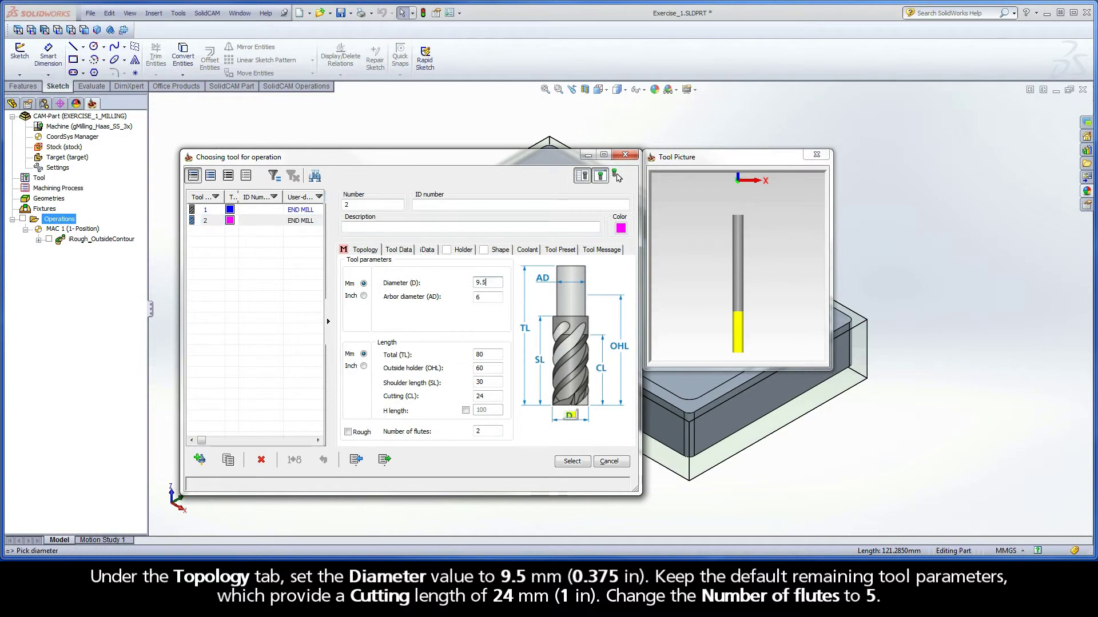
pyautogui.doubleClick(485, 397)
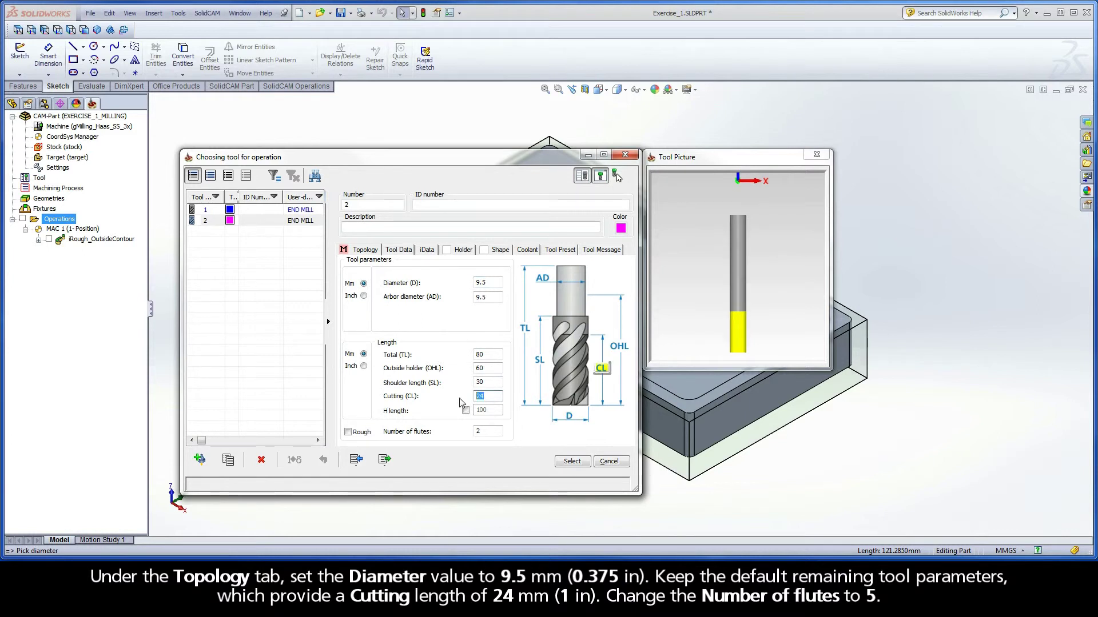
pyautogui.doubleClick(477, 432)
pyautogui.write('5')
pyautogui.doubleClick(478, 369)
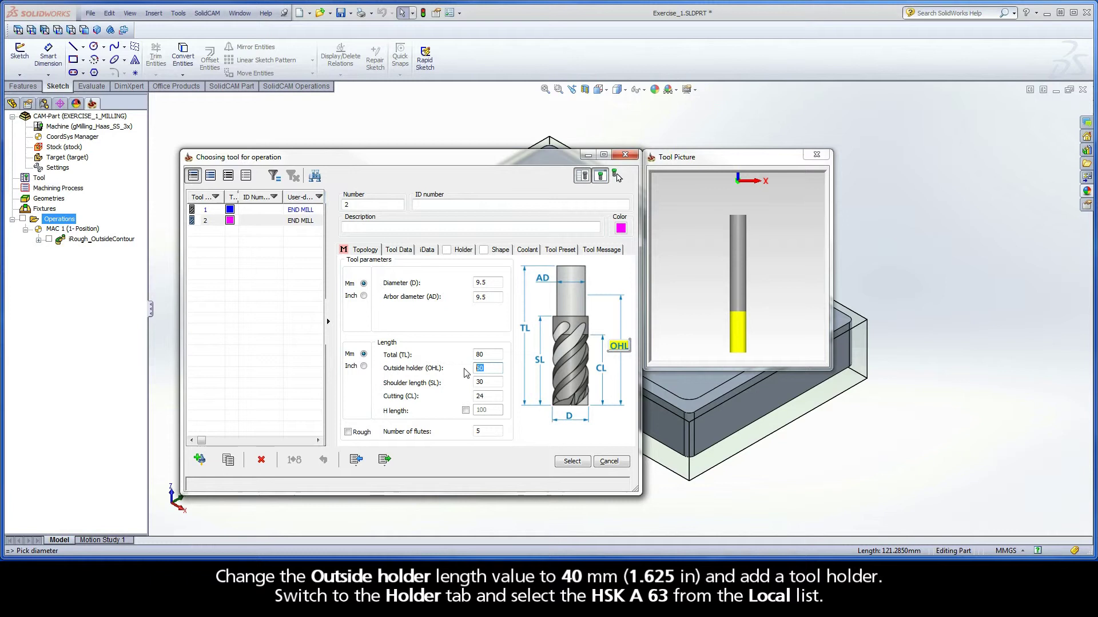
pyautogui.write('40')
# Fit the HSK A 63 ER 16x80 holder and assign tool 2 to the operation.
pyautogui.click(449, 252)
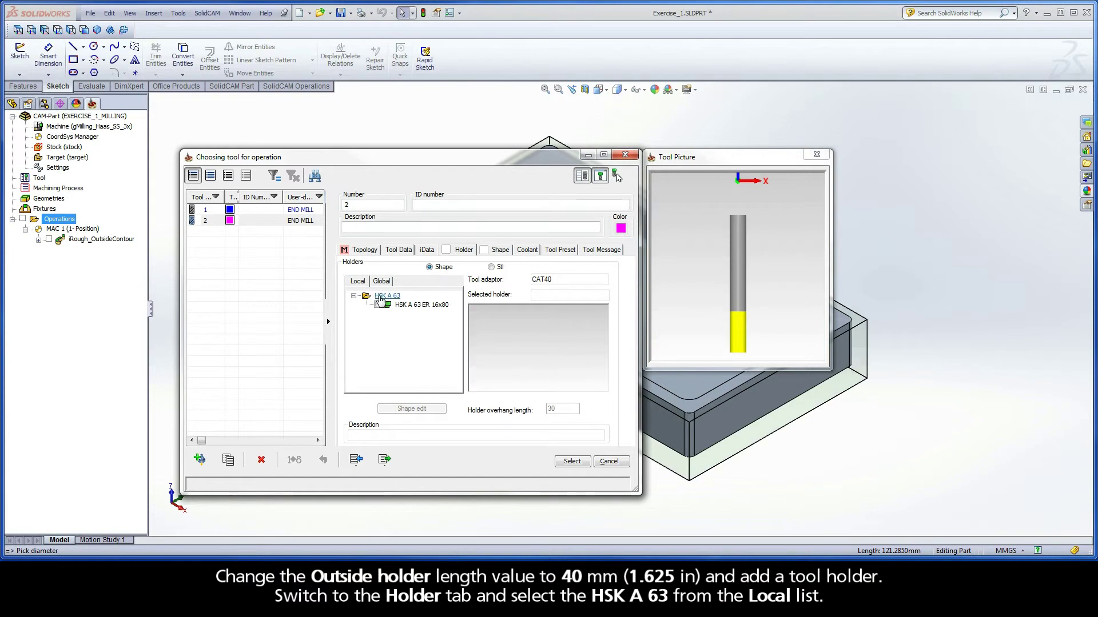
pyautogui.click(378, 305)
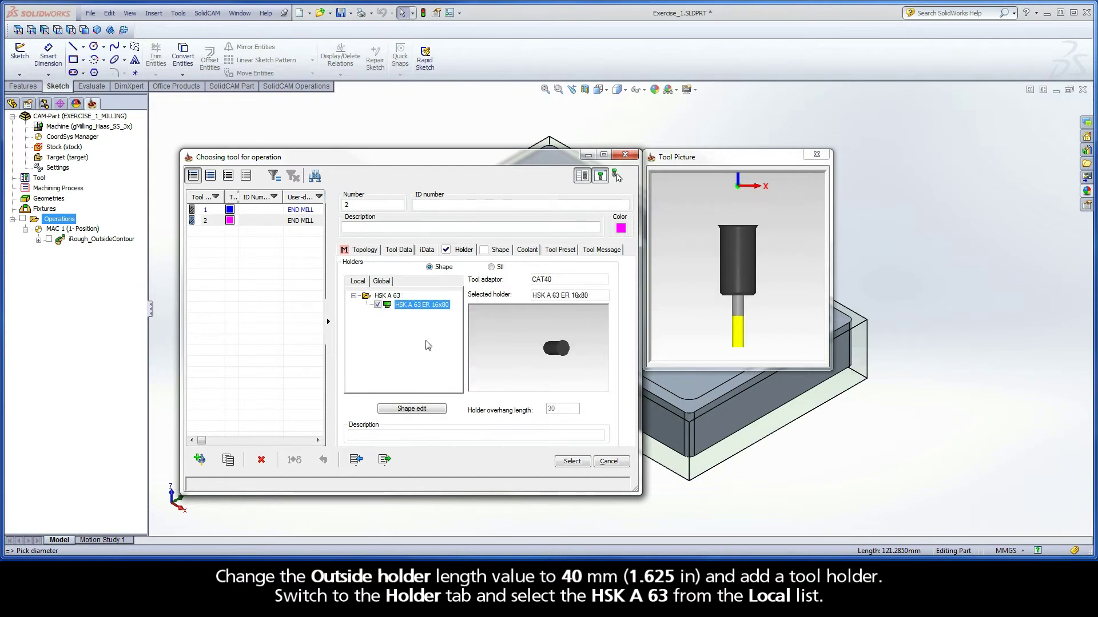
pyautogui.click(572, 462)
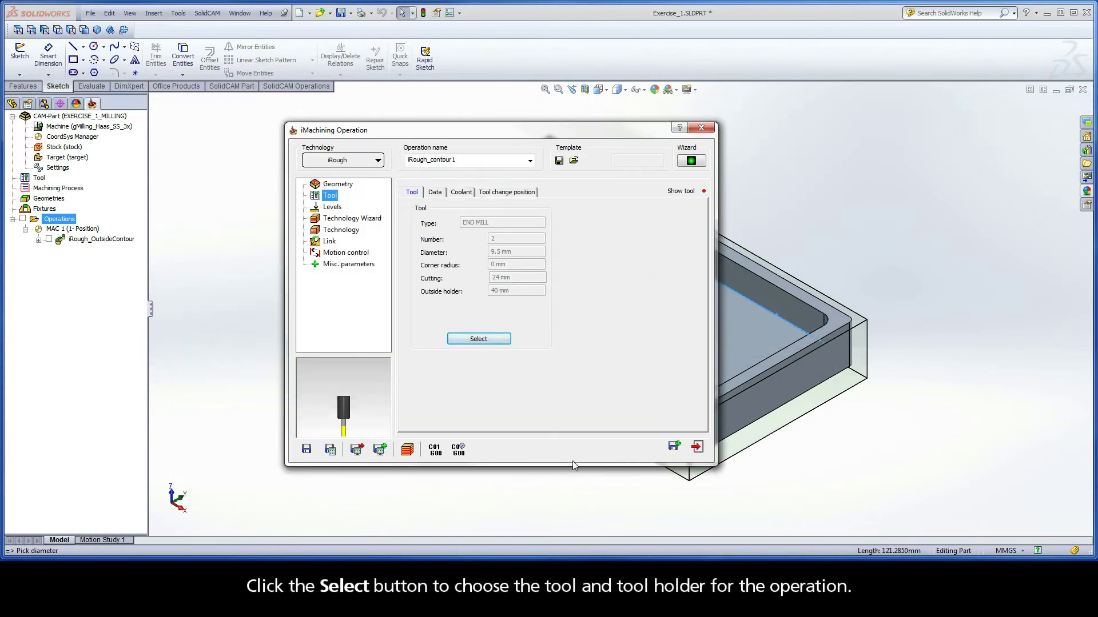
# Set upper level 0 from the part's top face and pocket depth 12.7 from the pocket floor.
pyautogui.click(336, 208)
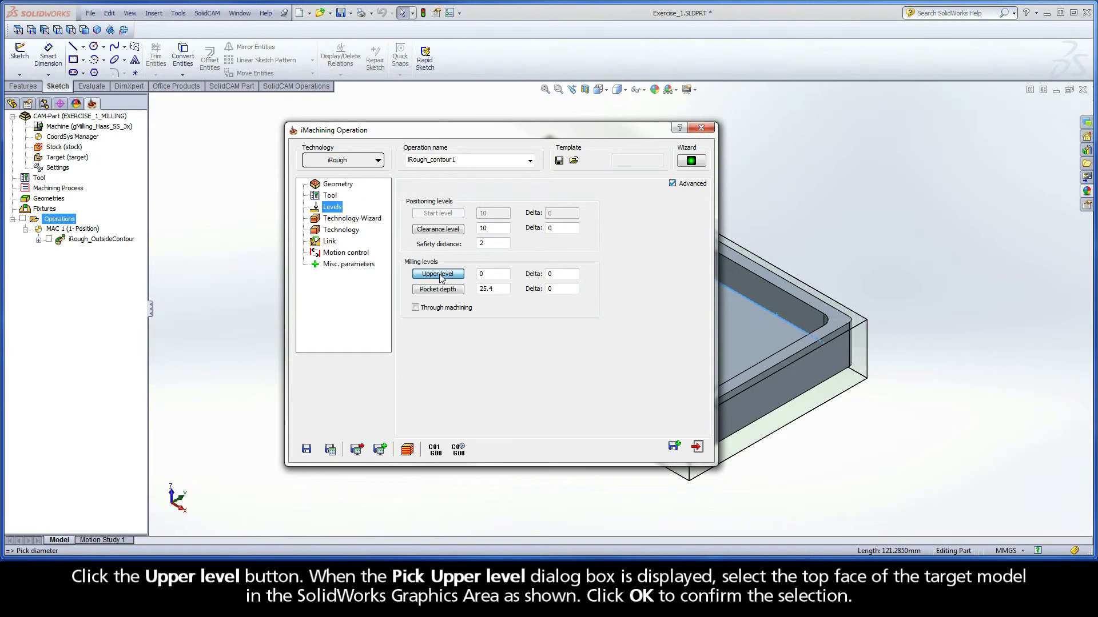
pyautogui.click(437, 274)
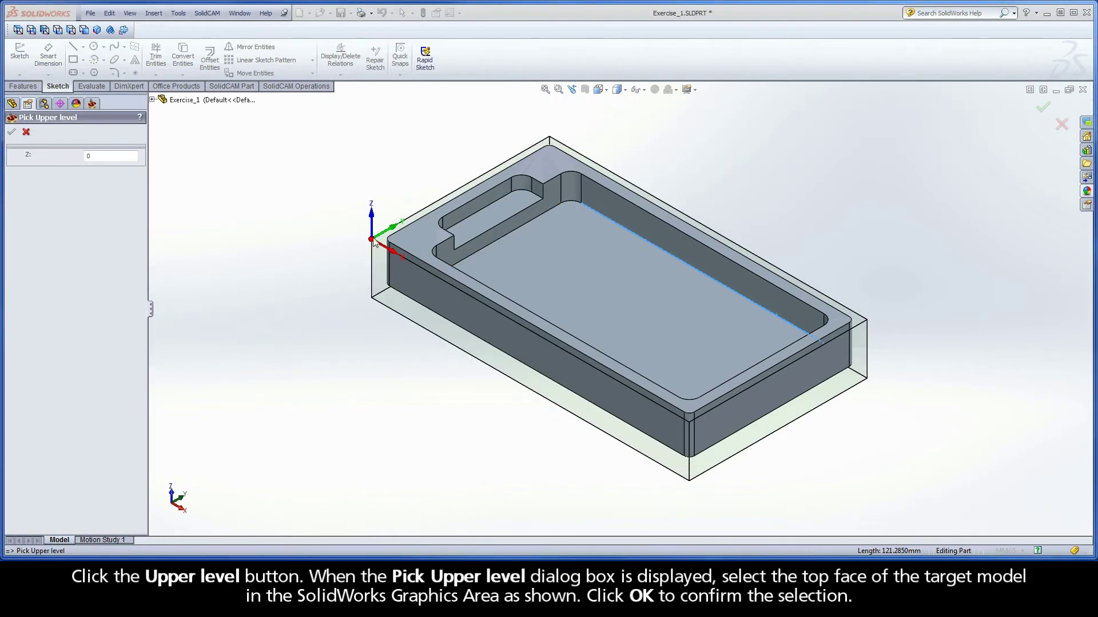
pyautogui.click(422, 236)
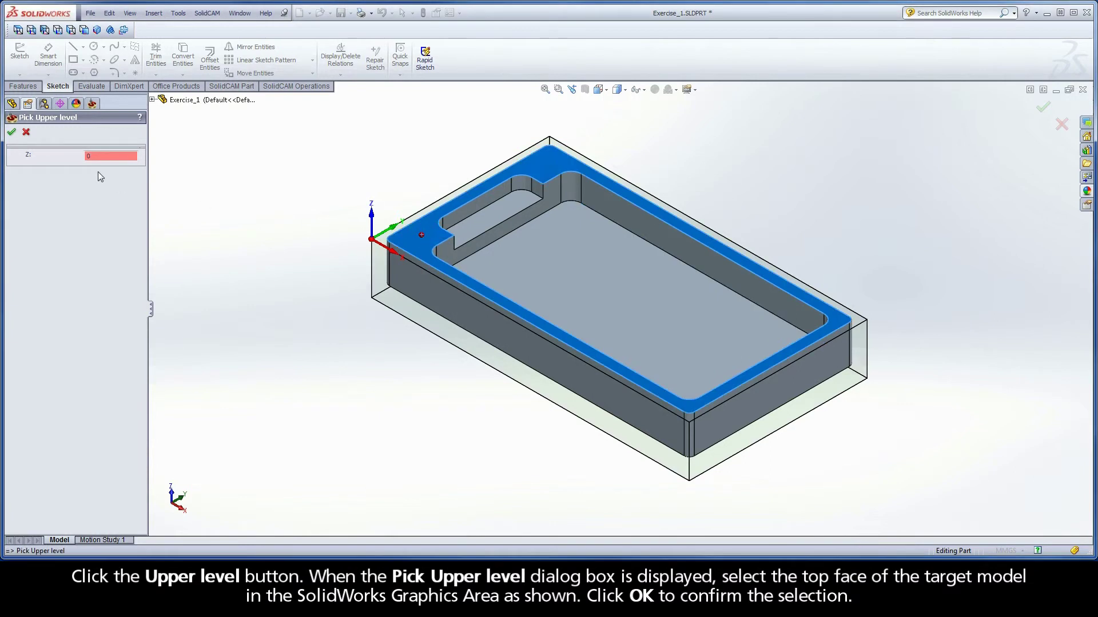
pyautogui.click(11, 132)
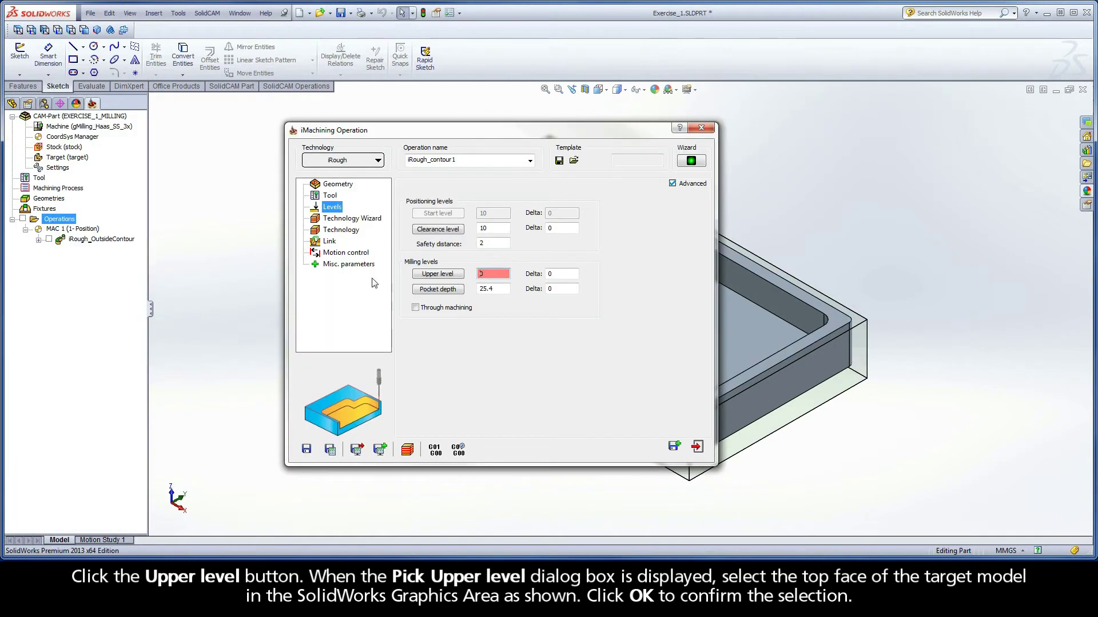
pyautogui.click(437, 289)
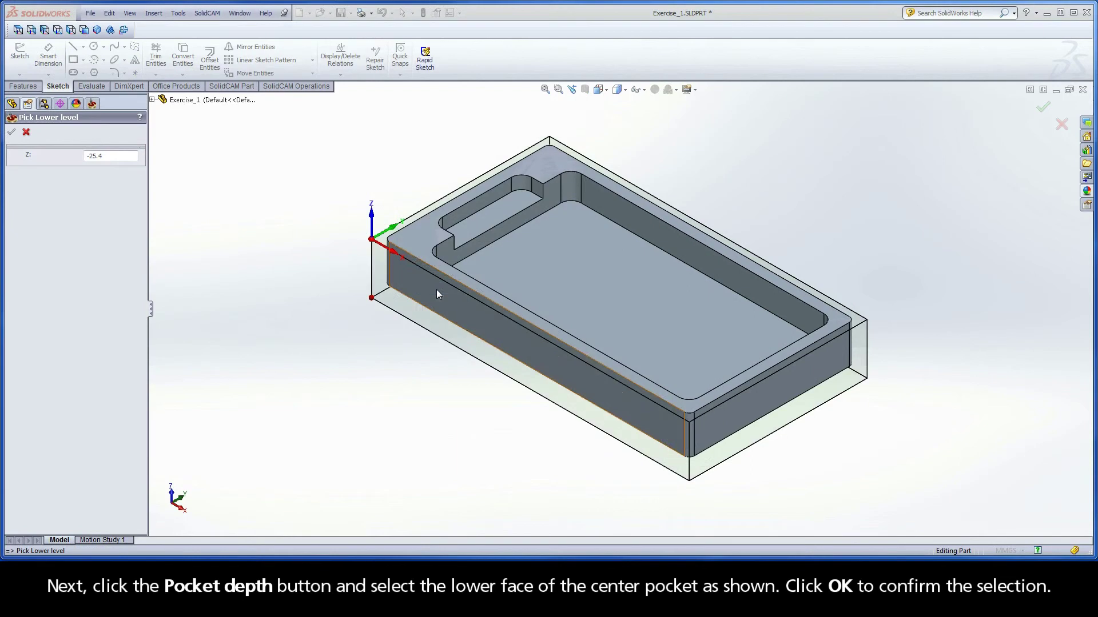
pyautogui.click(579, 269)
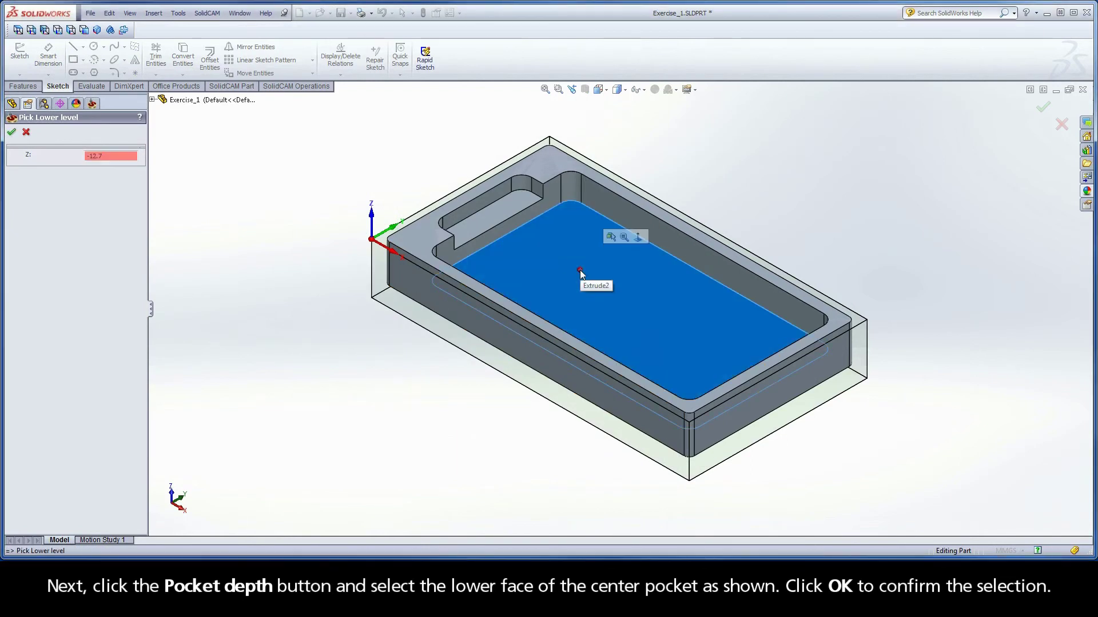
pyautogui.click(12, 134)
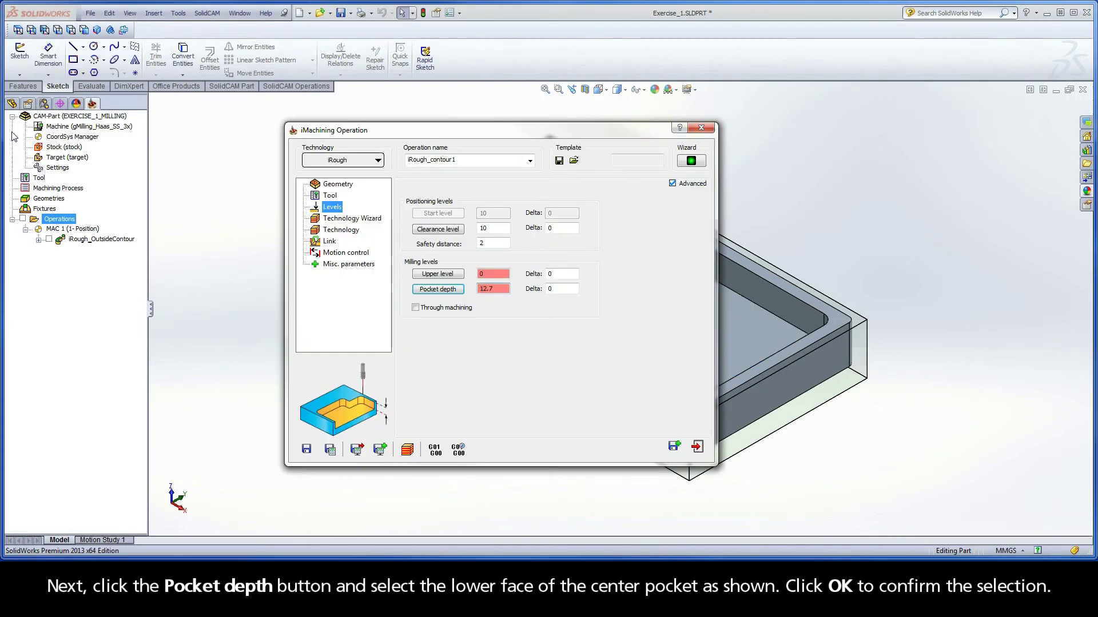
# Review the wizard cutting data, 12.7 step down and 0.24 wall/island offset, then view Link settings.
pyautogui.click(349, 221)
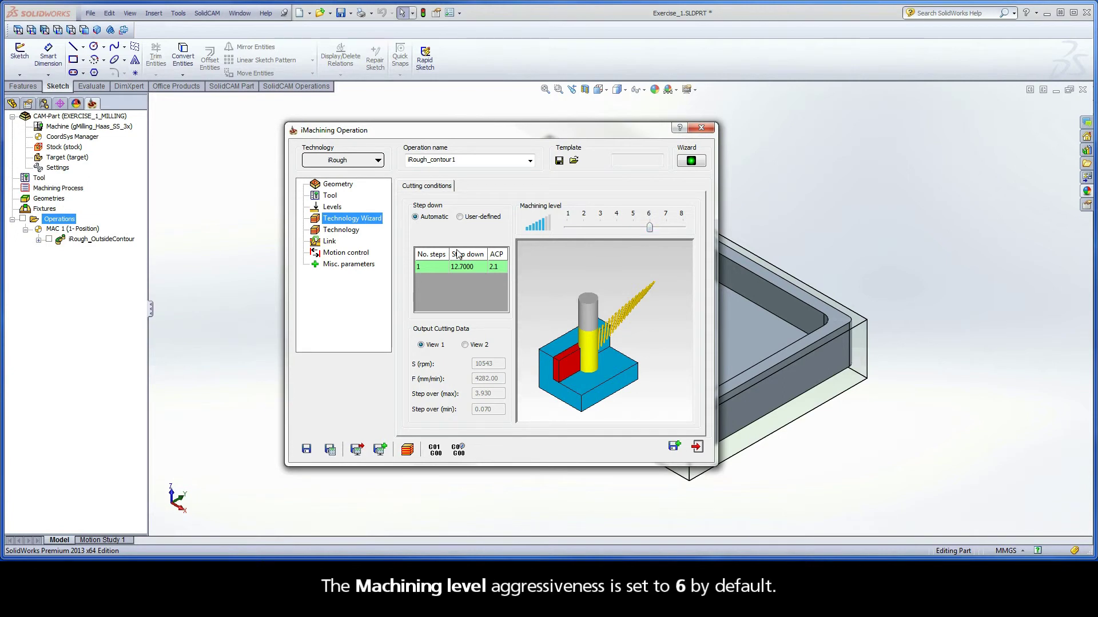
pyautogui.click(346, 231)
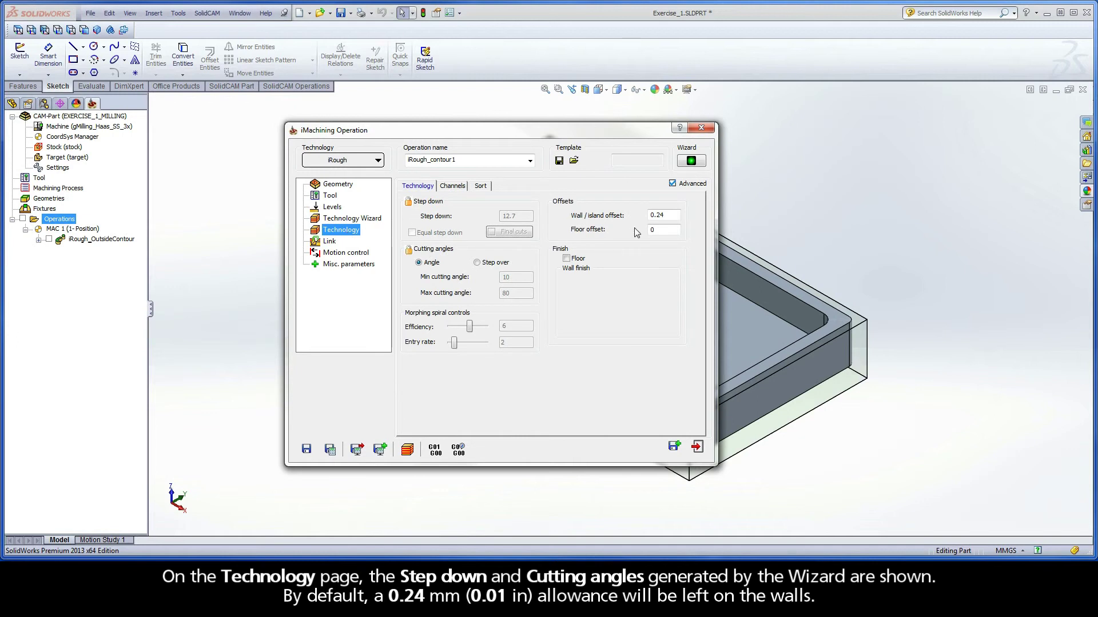
pyautogui.doubleClick(658, 215)
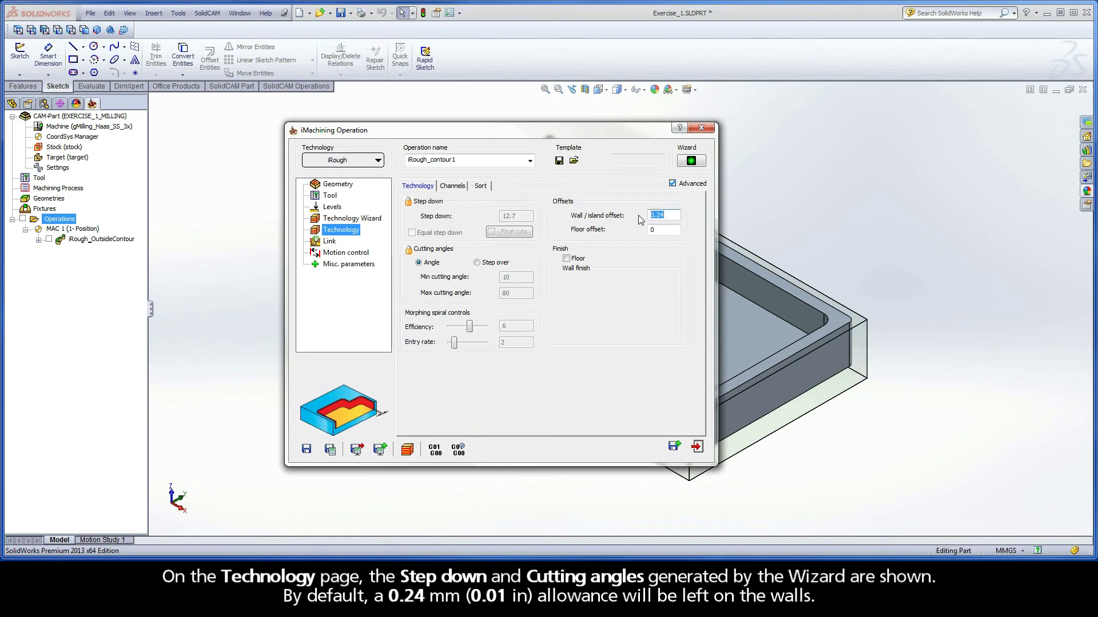
pyautogui.click(334, 245)
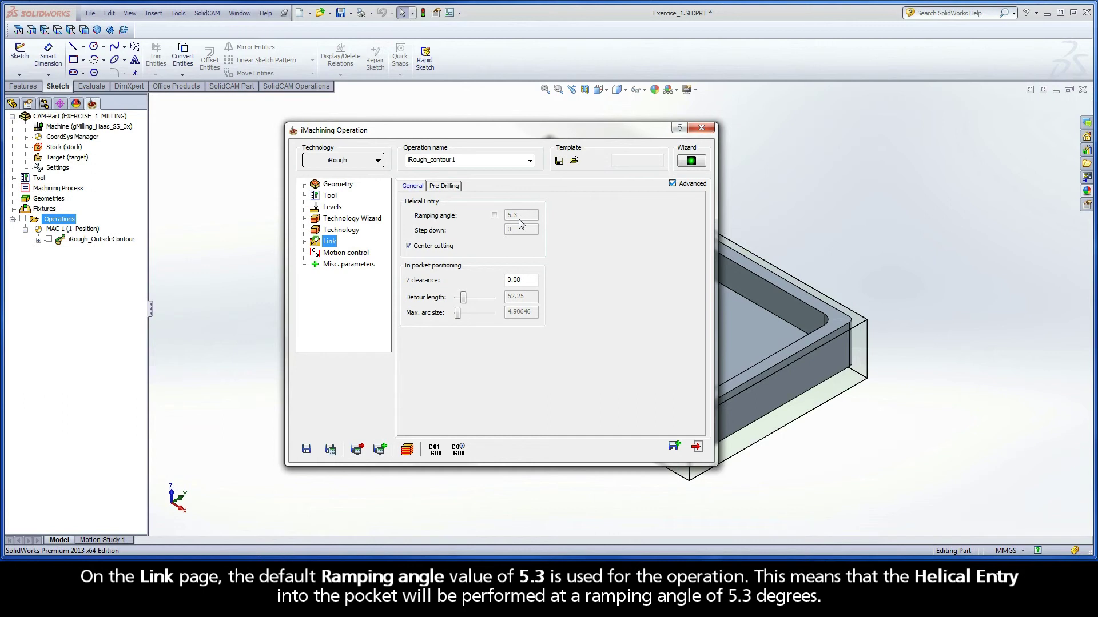
# Rename the operation iRough_CenterPocket, then save and calculate its toolpath.
pyautogui.doubleClick(463, 158)
pyautogui.moveTo(461, 160); pyautogui.dragTo(430, 160)
pyautogui.write('CenterPocket')
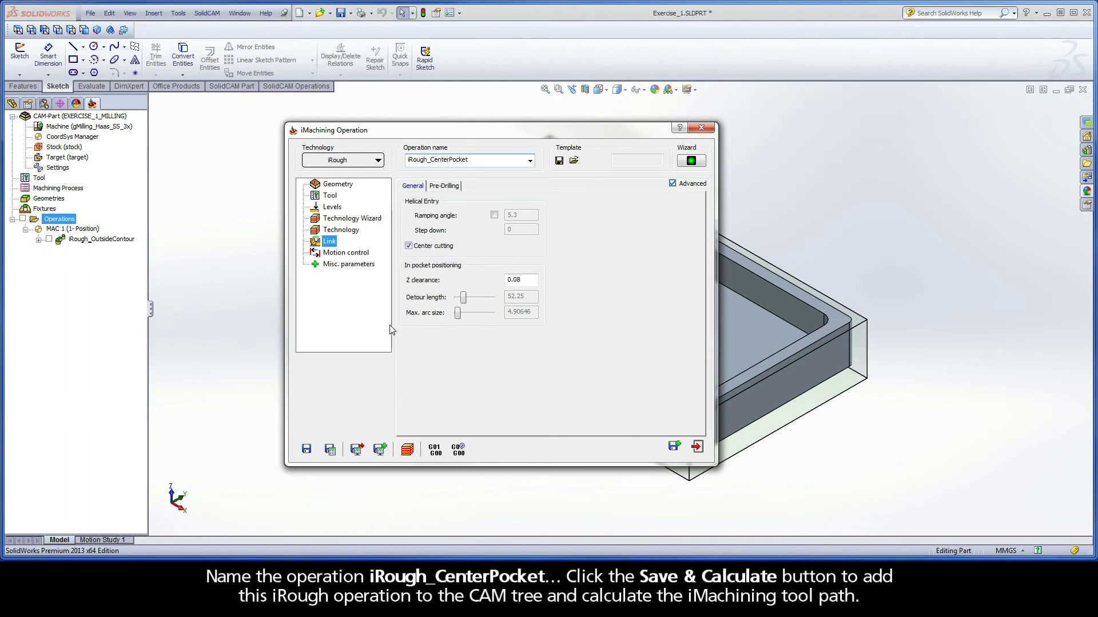
pyautogui.click(329, 450)
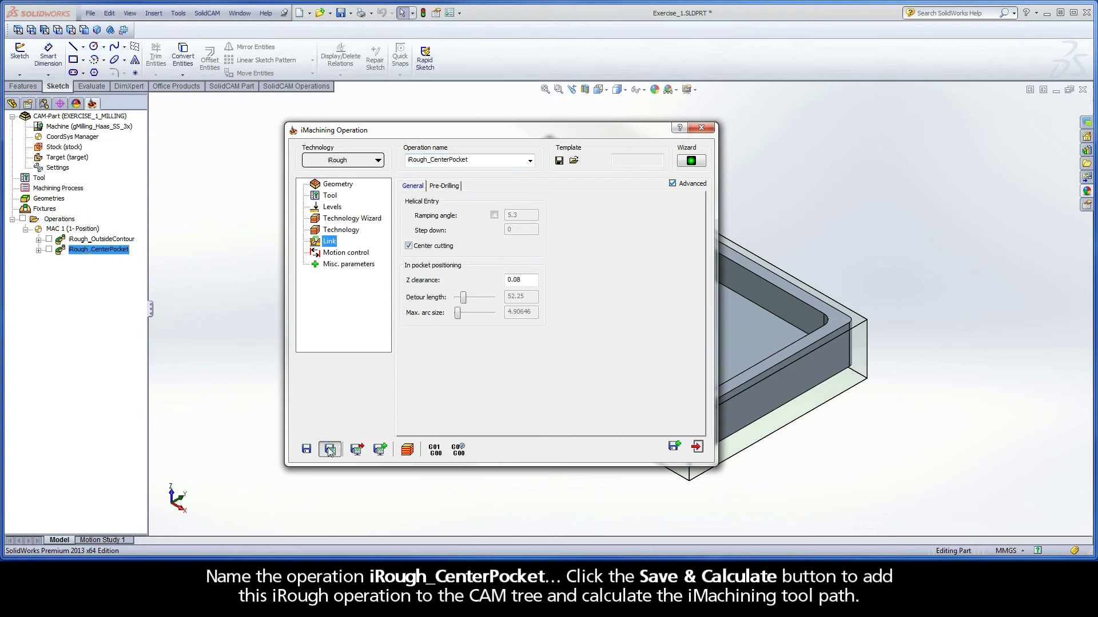
# Simulate the operation in Host CAD mode to display its spiral roughing toolpath.
pyautogui.click(408, 451)
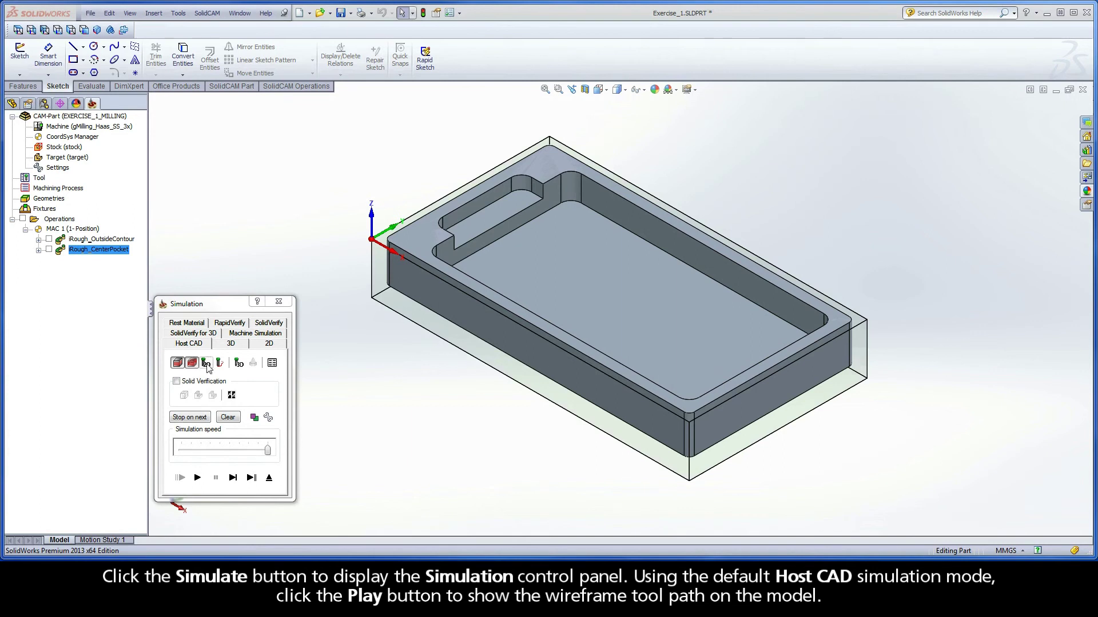
pyautogui.click(197, 479)
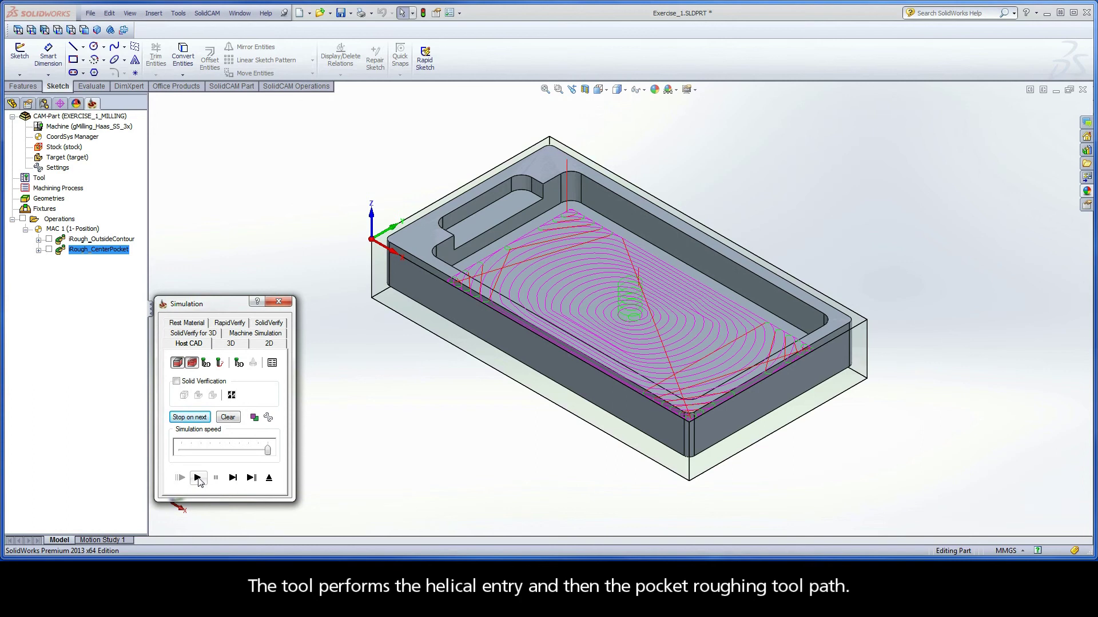
# Exit the simulation and close the iMachining Operation dialog.
pyautogui.click(269, 478)
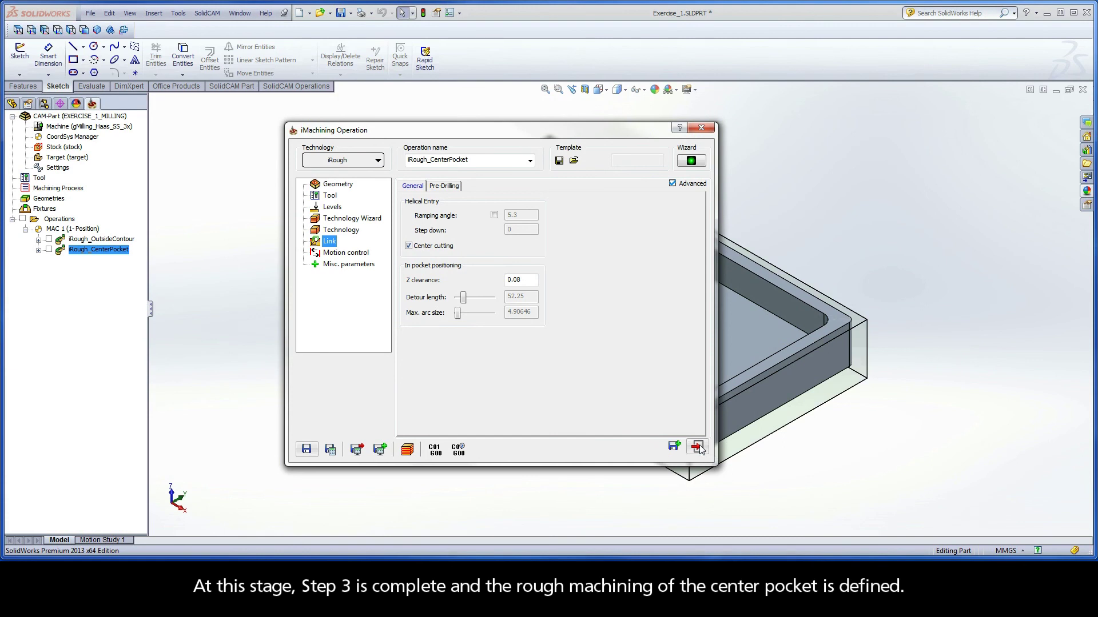
pyautogui.click(698, 448)
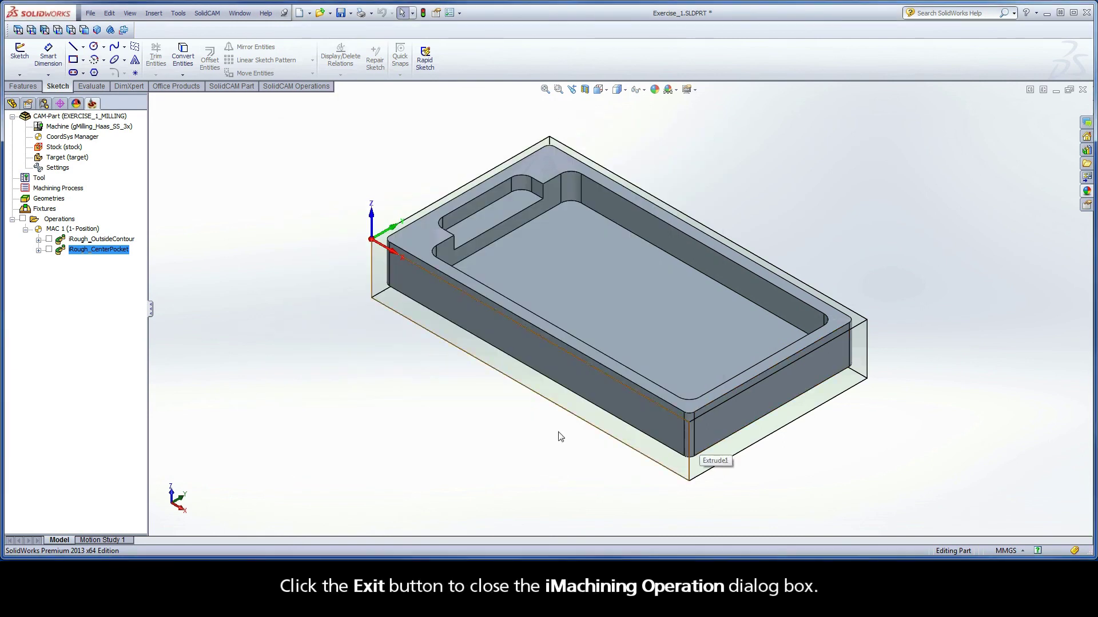